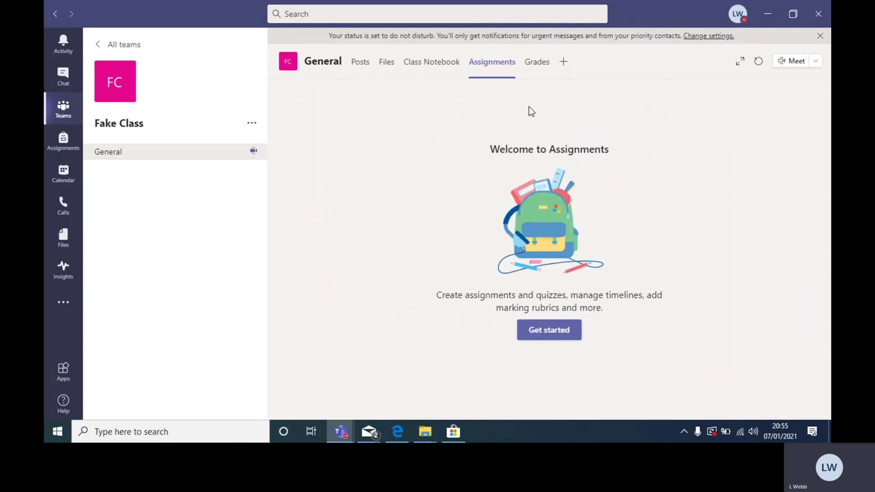
Turn on assignments in the Fake Class General channel's empty Assignments tab.
left_click(550, 332)
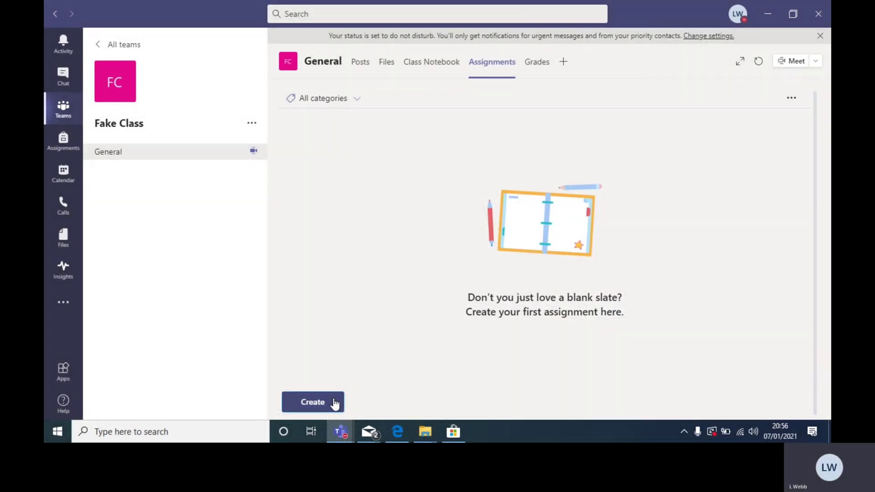
Create a brand-new blank quiz from the Create menu and open it in the browser.
left_click(336, 404)
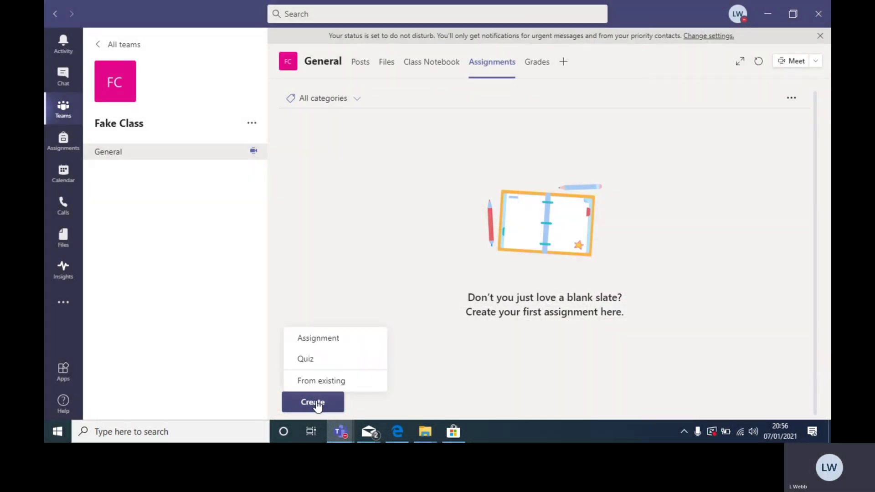
left_click(305, 359)
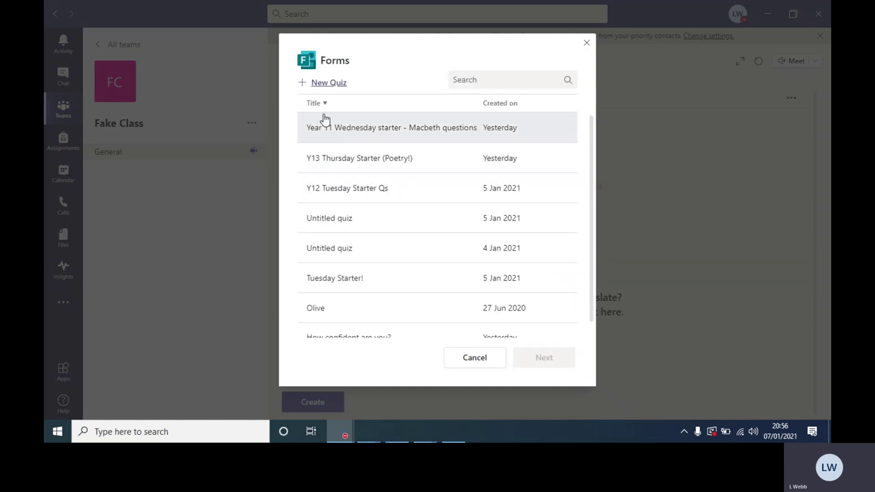
left_click(327, 84)
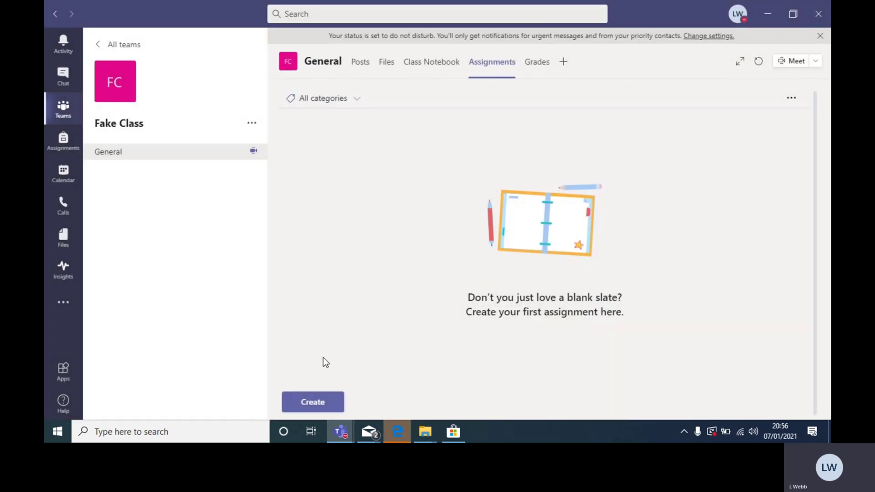
key("alt+Tab")
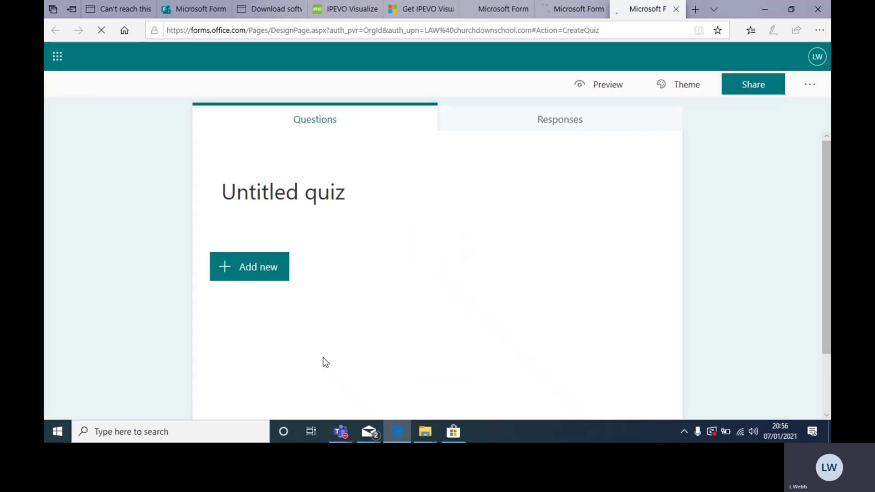
Add a first question to the Untitled quiz to show the question types.
left_click(258, 267)
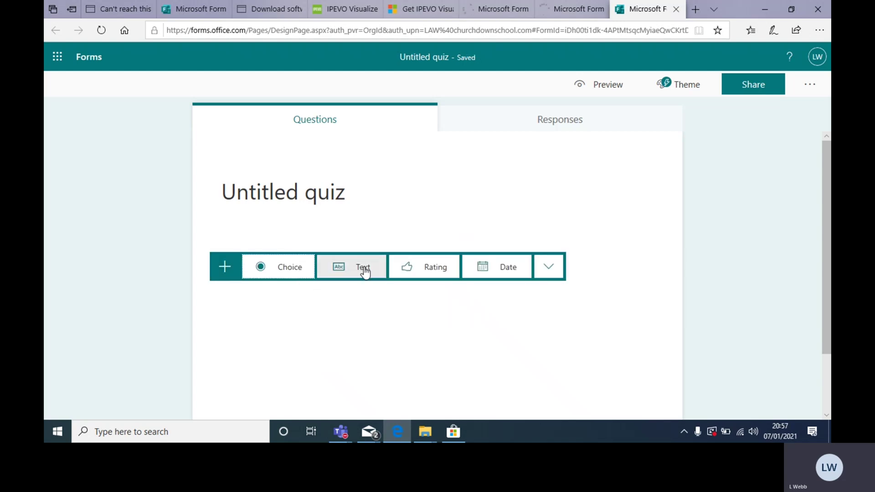
Add a 1-point choice question with options Yes (marked correct) and No.
left_click(294, 270)
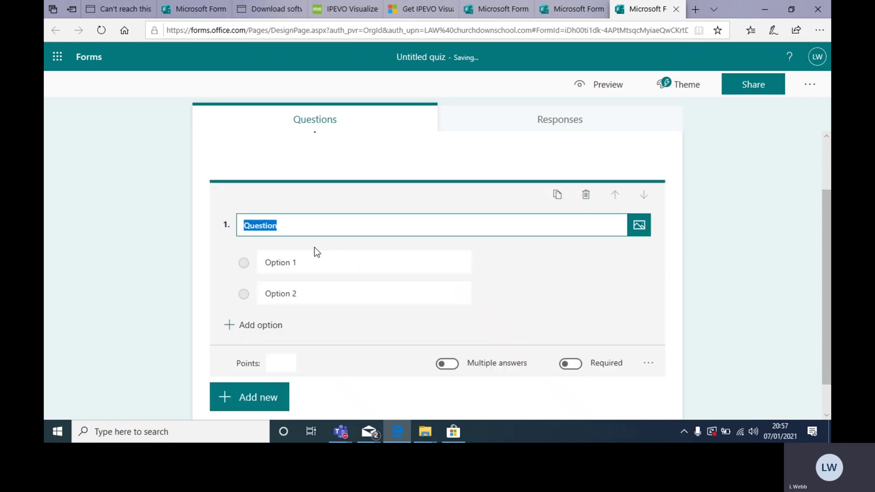
left_click(278, 354)
type("1")
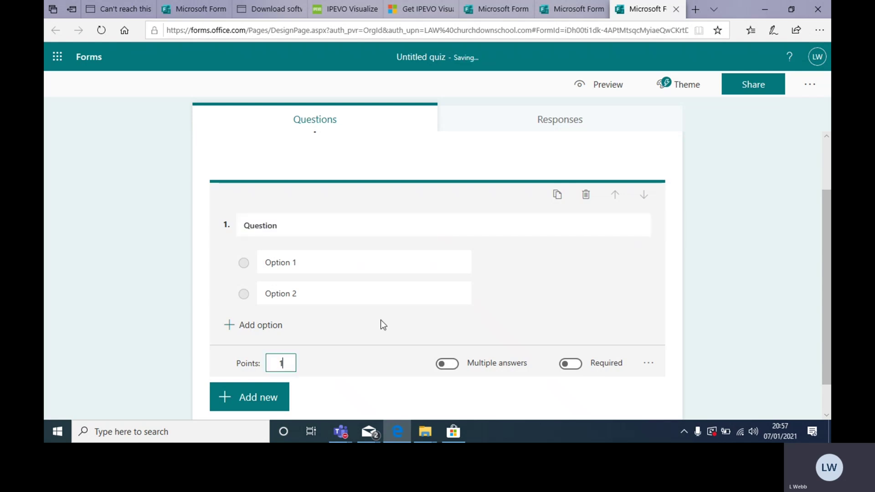
left_click(521, 263)
left_click(383, 254)
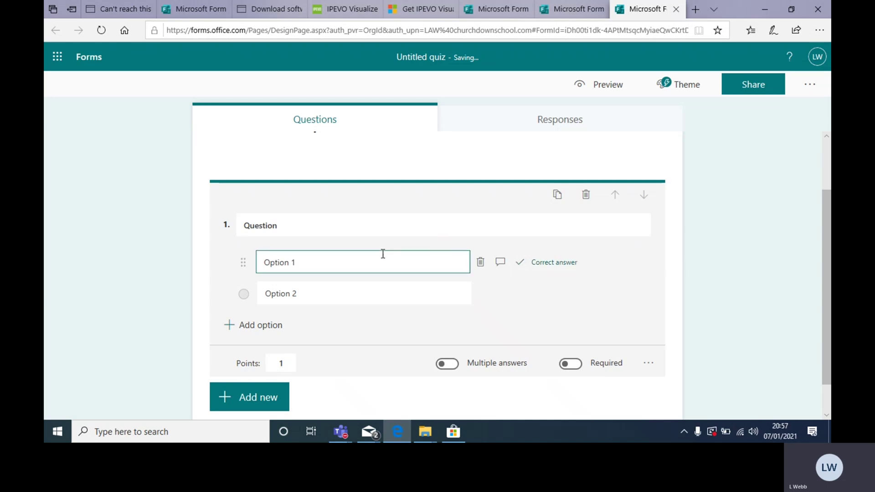
key("BackSpace")
key("BackSpace")
key("BackSpace")
key("BackSpace")
key("BackSpace")
key("BackSpace")
key("BackSpace")
key("BackSpace")
type("Yes")
left_click(368, 292)
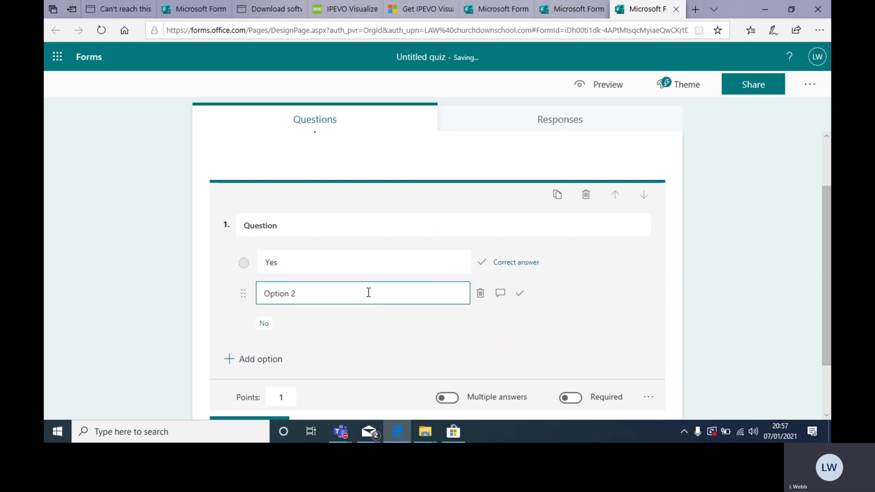
left_click(265, 324)
Word the question 'Question?' and retitle the quiz 'Fake quiz'.
left_click(327, 232)
type("?")
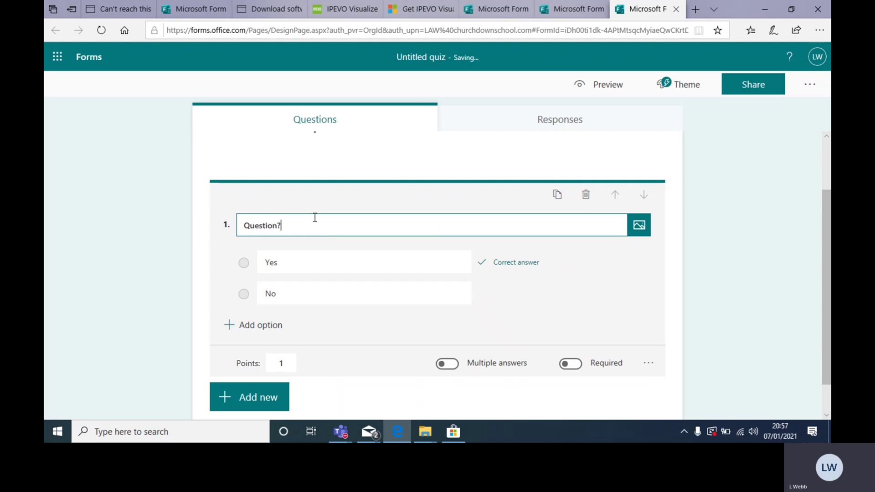
scroll(357, 215, "up", 2)
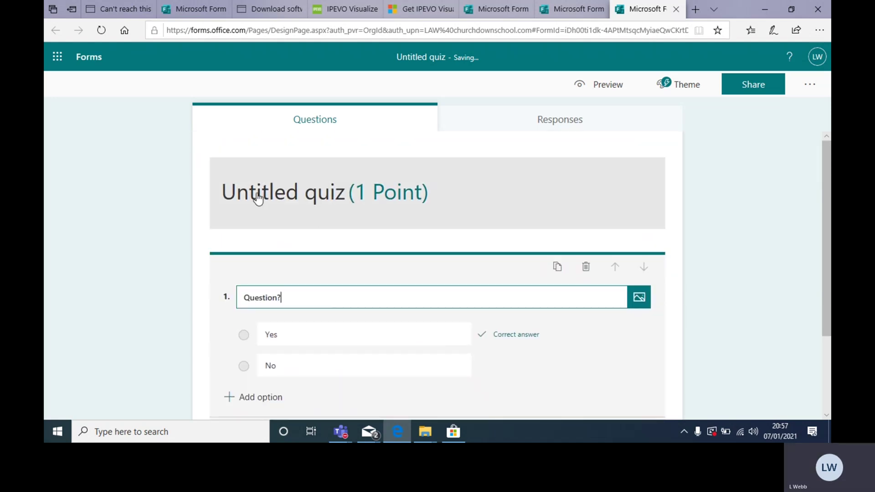
left_click(256, 195)
type("Fake quiz")
Confirm the 'Fake quiz' title so the heading reads Fake quiz (1 Point).
left_click(709, 274)
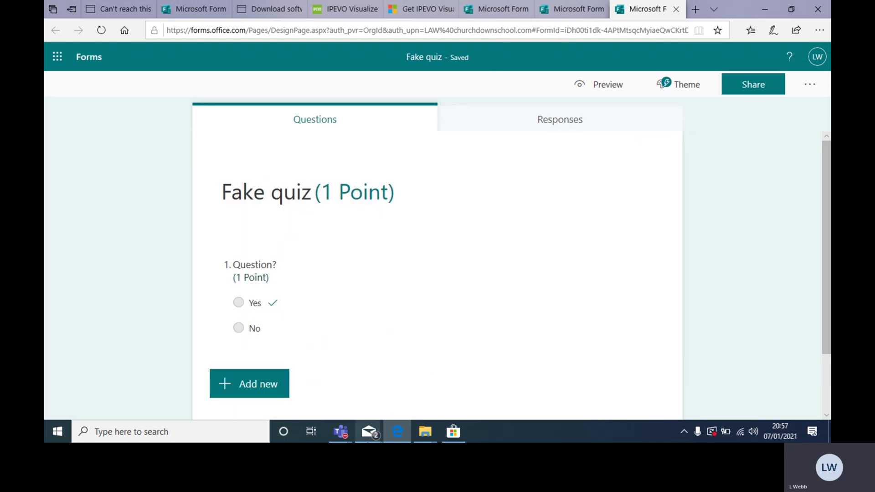
mouse_move(336, 434)
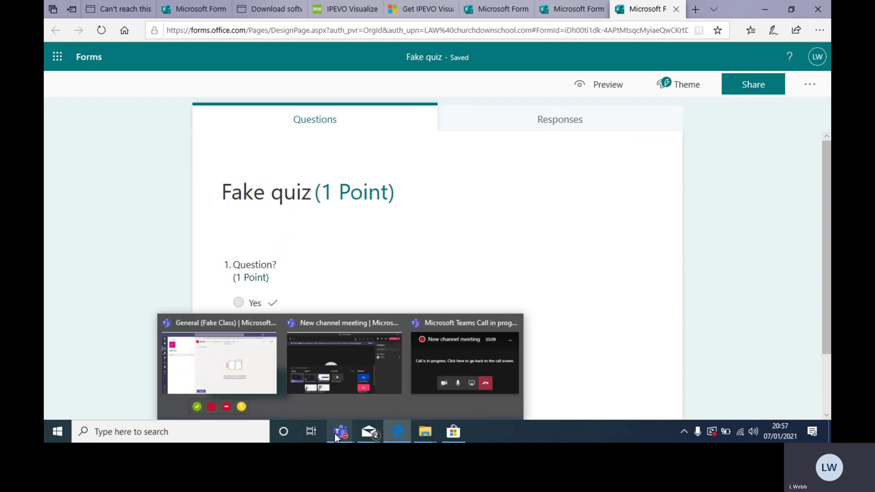
Start a Fake Class quiz assignment linking the Fake quiz form, worth 1 point.
left_click(253, 381)
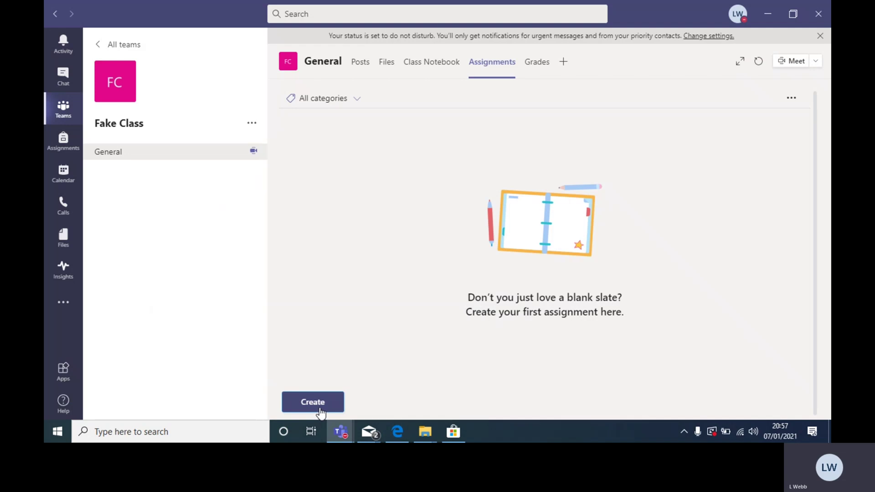
left_click(320, 411)
left_click(313, 357)
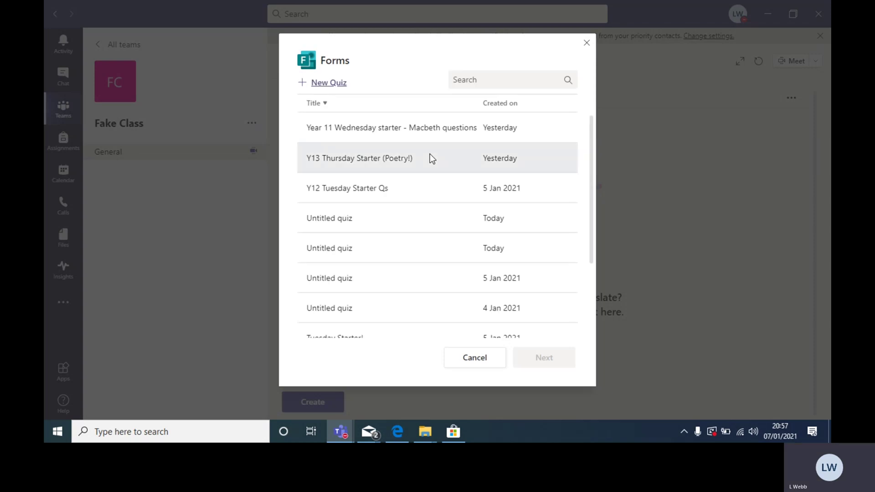
scroll(431, 159, "down", 3)
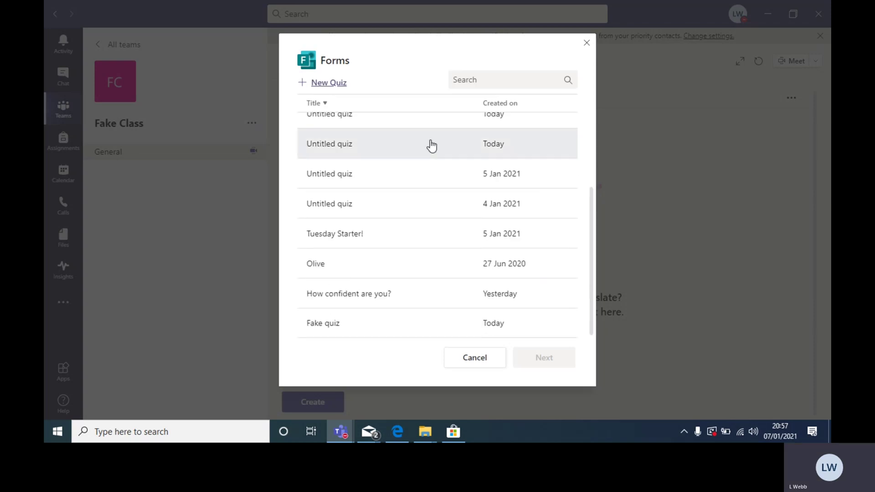
left_click(322, 320)
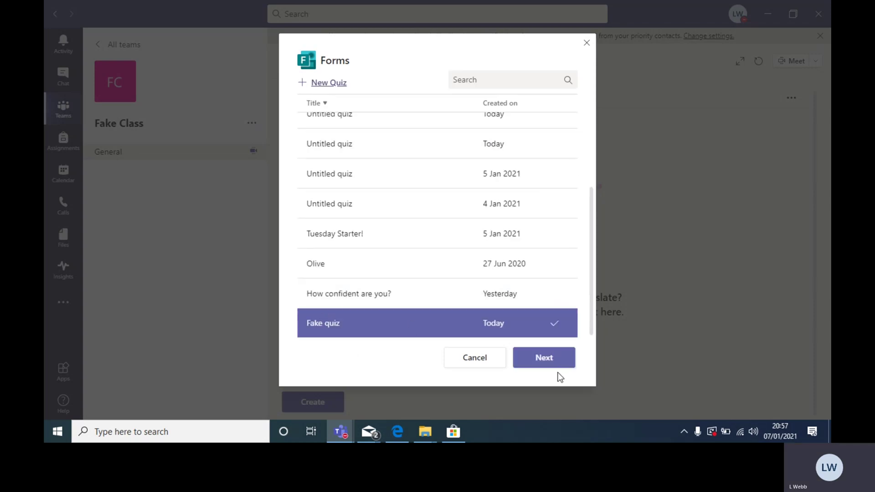
left_click(545, 364)
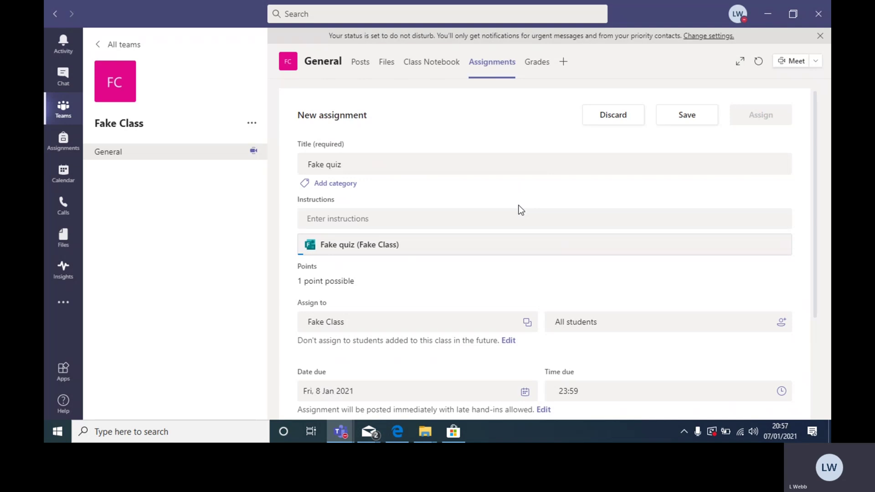
Review the timeline, keeping Fake quiz posted now and due Fri 8 Jan 2021, 23:59.
scroll(518, 205, "down", 2)
left_click(544, 319)
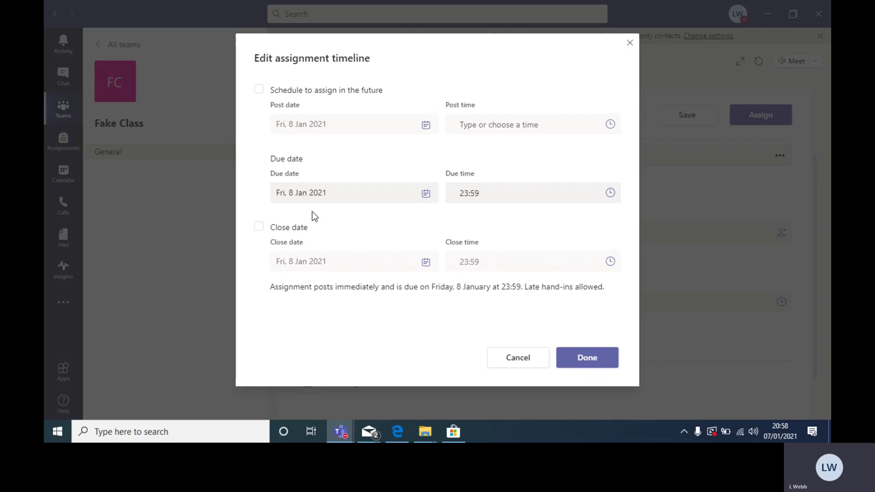
left_click(259, 93)
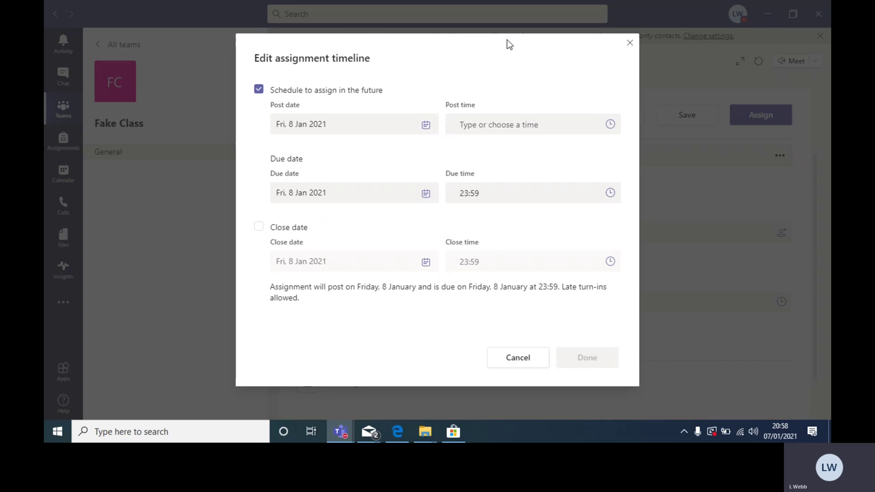
left_click(630, 44)
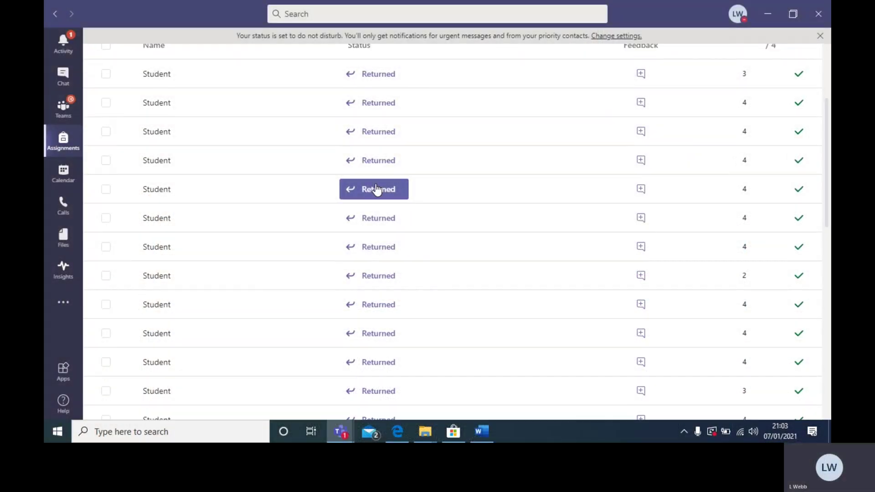
View the Tuesday Starter! Returned list: 29 returned, 1 to return, scored out of 4.
scroll(376, 187, "up", 5)
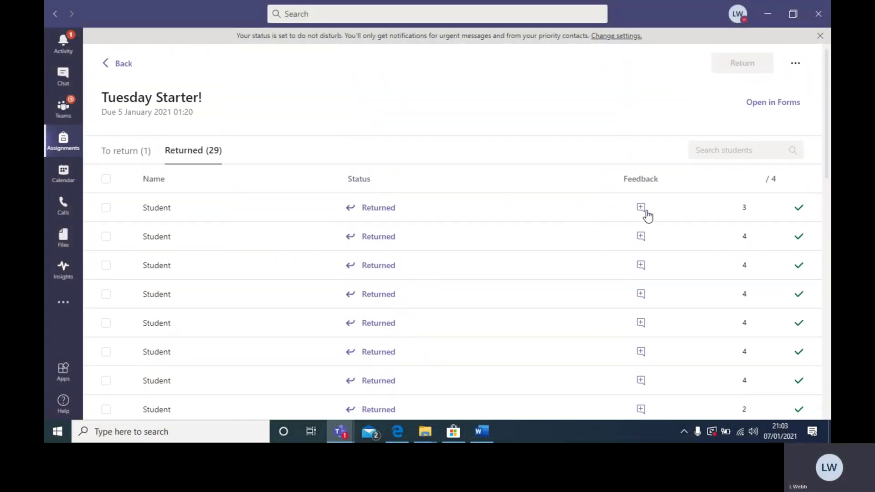
Open the Tuesday Starter! student responses in Microsoft Forms.
left_click(772, 103)
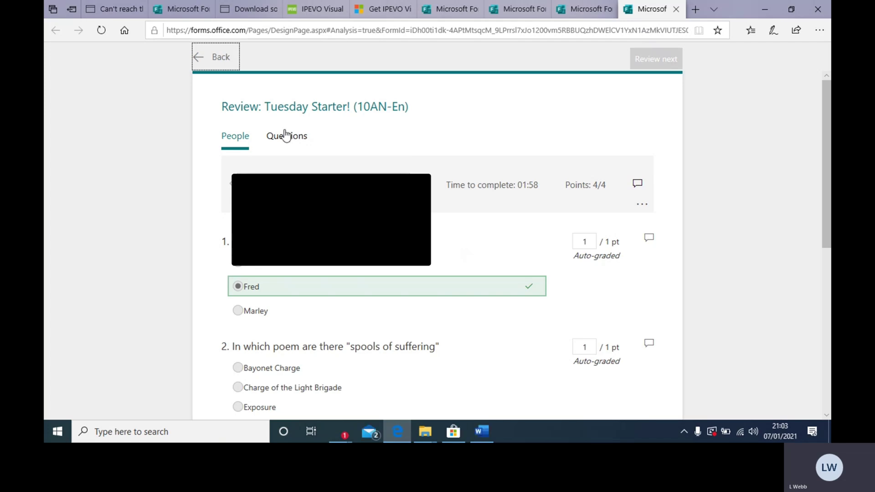
Review Tuesday Starter! answers by question, reading questions 1 through 4 and moving to 5.
left_click(299, 141)
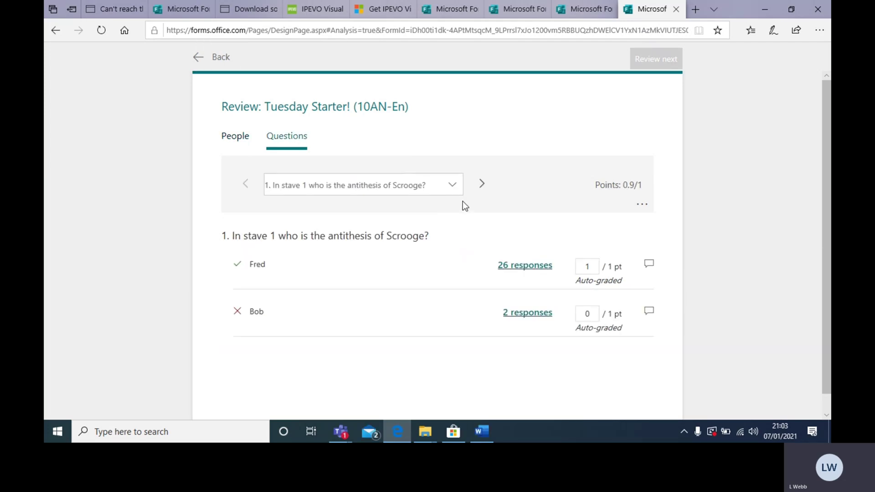
left_click(482, 184)
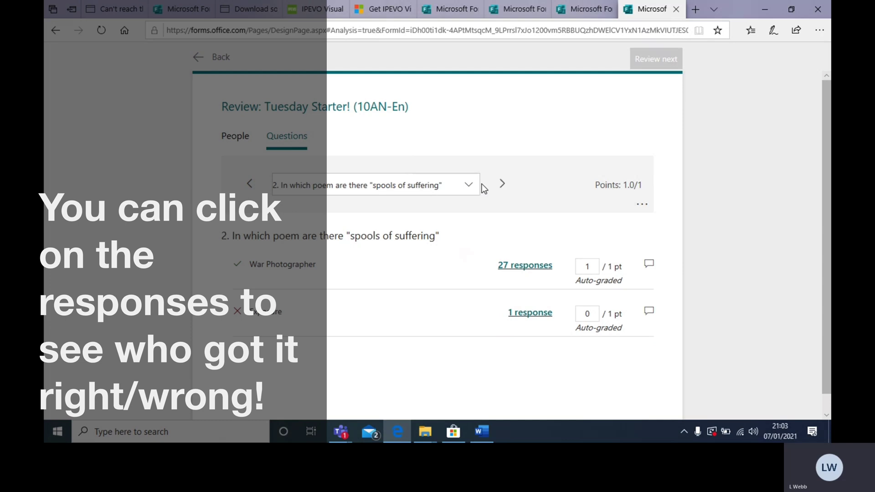
left_click(499, 184)
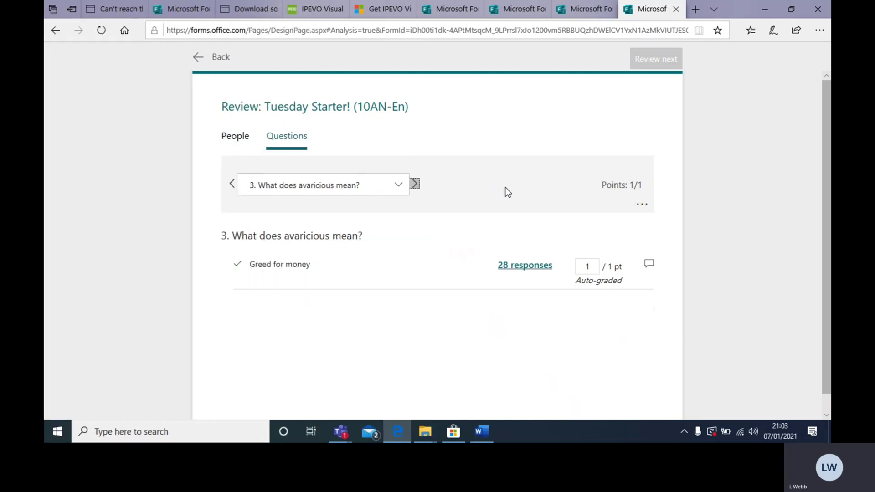
left_click(415, 183)
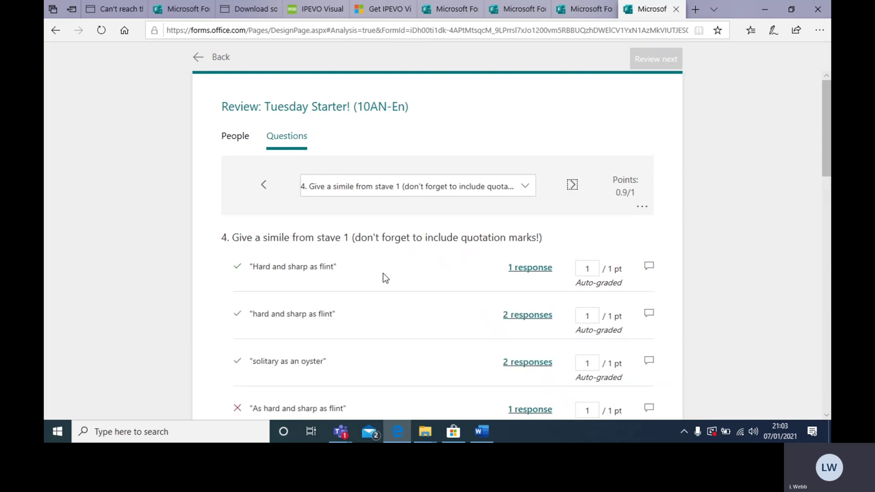
scroll(384, 276, "down", 1)
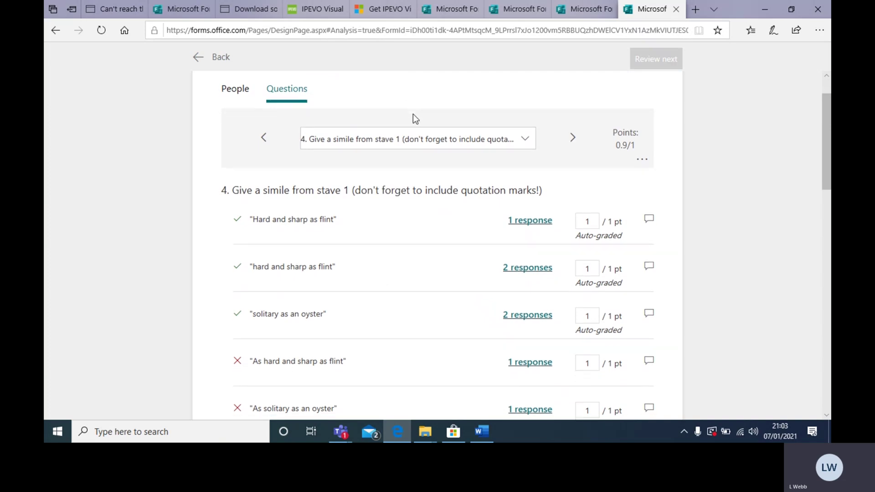
scroll(408, 198, "down", 1)
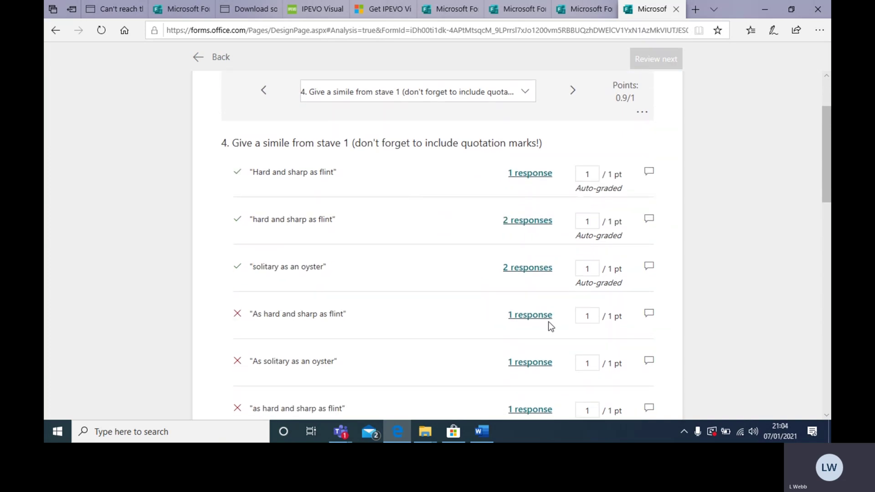
scroll(551, 310, "down", 2)
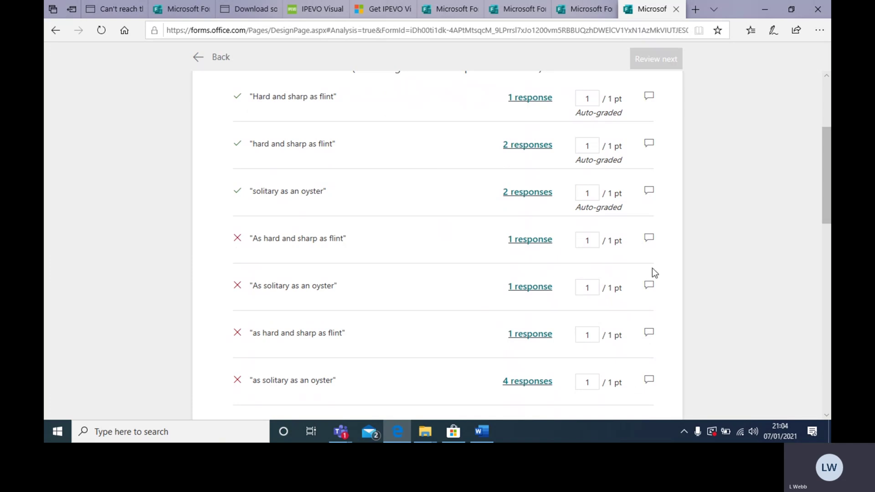
scroll(598, 309, "down", 1)
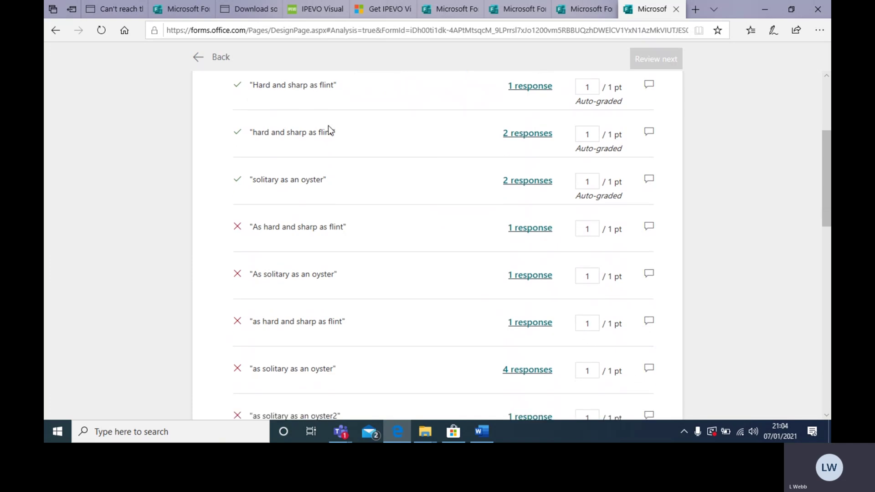
scroll(329, 206, "up", 5)
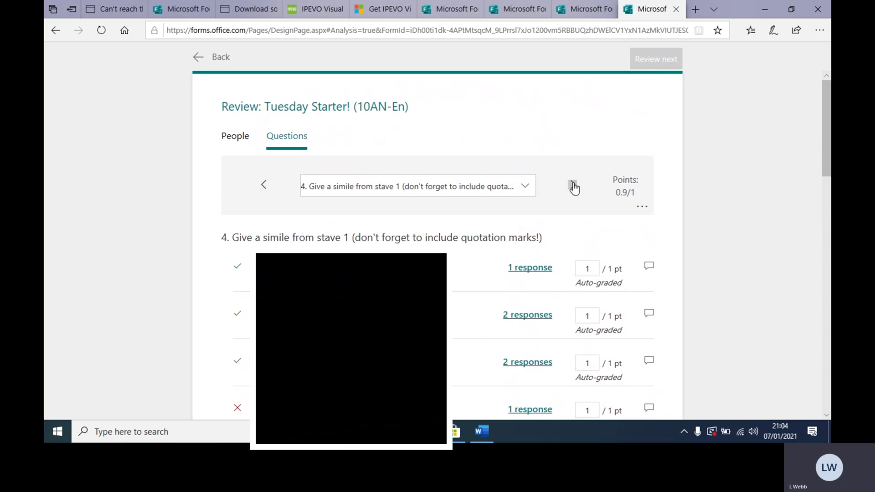
left_click(573, 184)
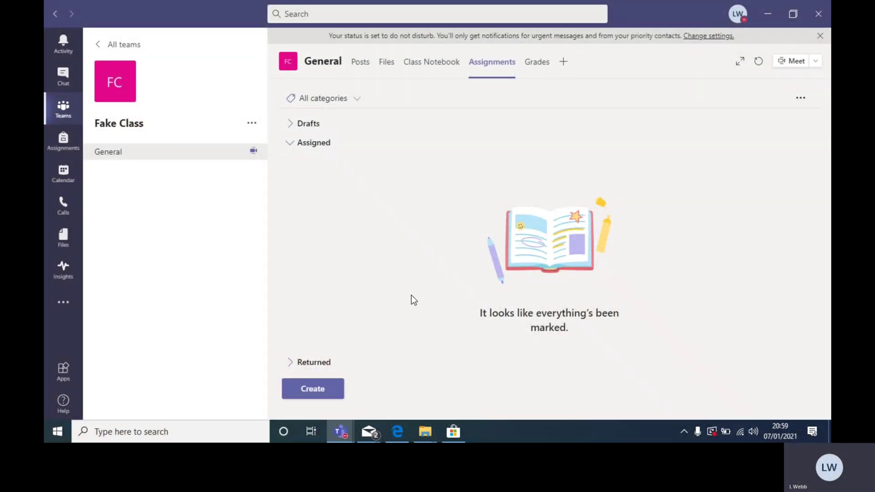
Create a new Fake Class assignment, then open and close its blank Add resources window.
left_click(303, 388)
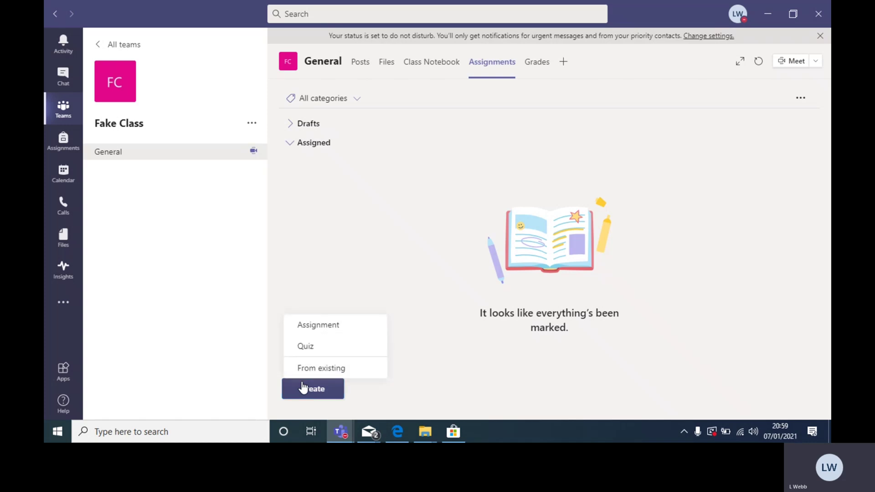
left_click(333, 333)
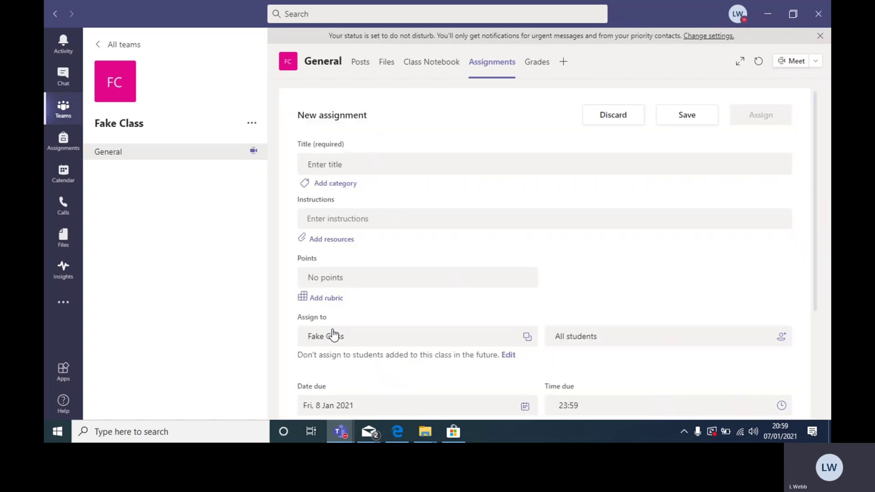
left_click(329, 243)
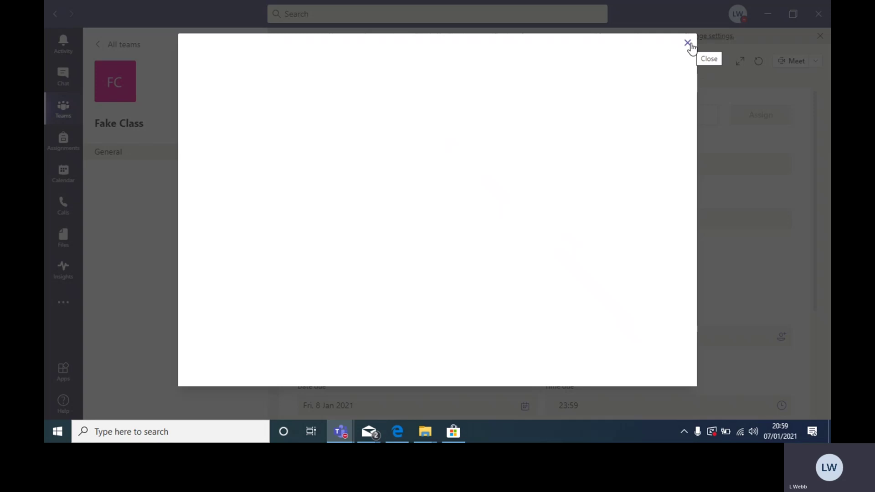
left_click(687, 43)
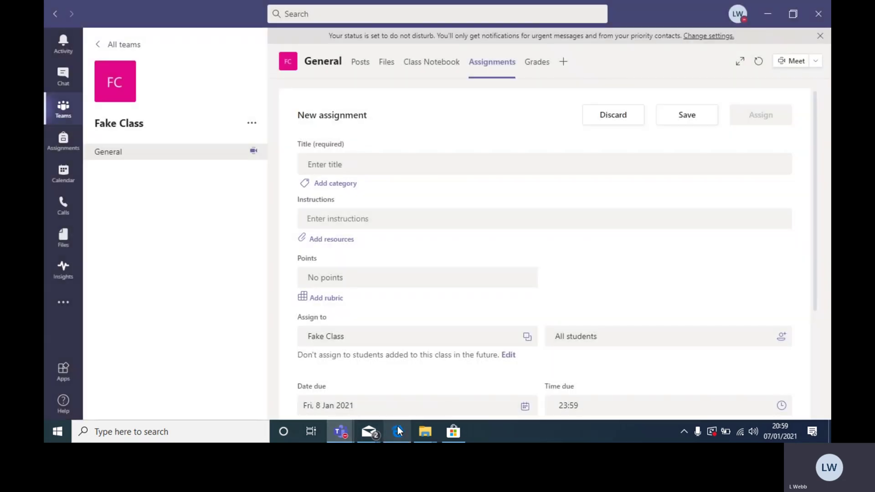
Search Windows for 'word' and launch the Word app from the results.
left_click(194, 427)
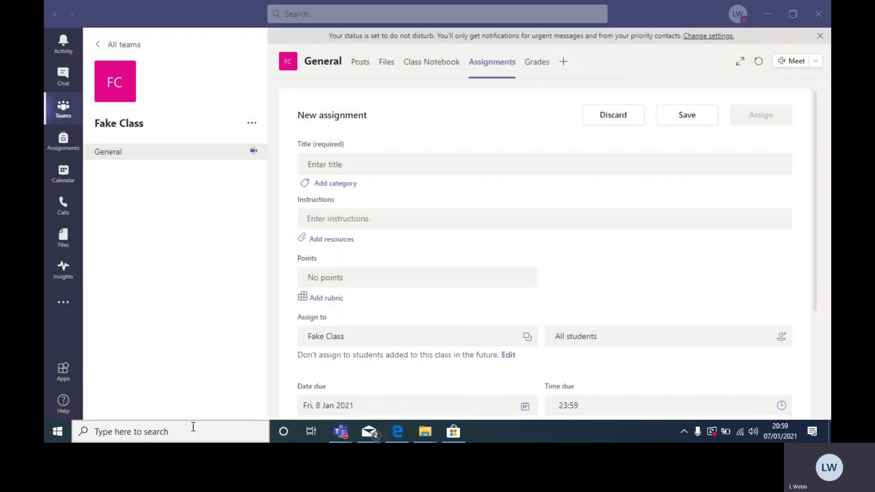
type("word")
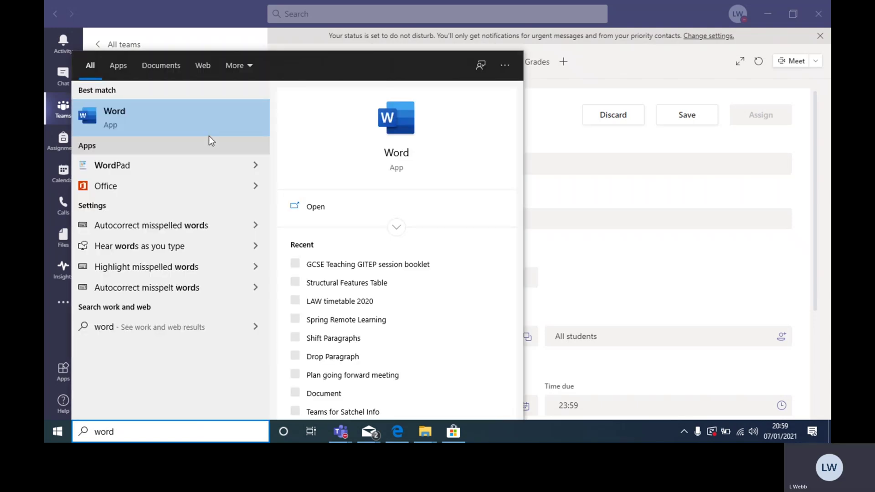
left_click(203, 129)
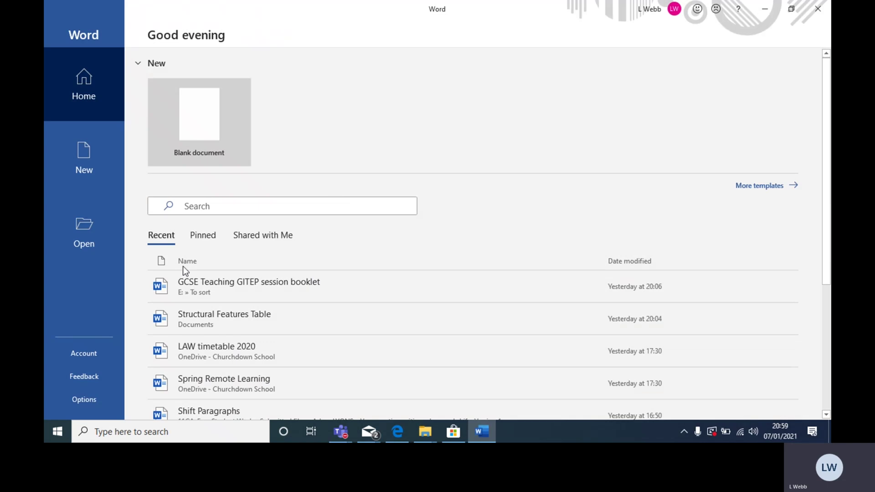
Create a blank document with 'How is Scrooge presented in stave 1?' and begin 'What is the importance'.
left_click(92, 163)
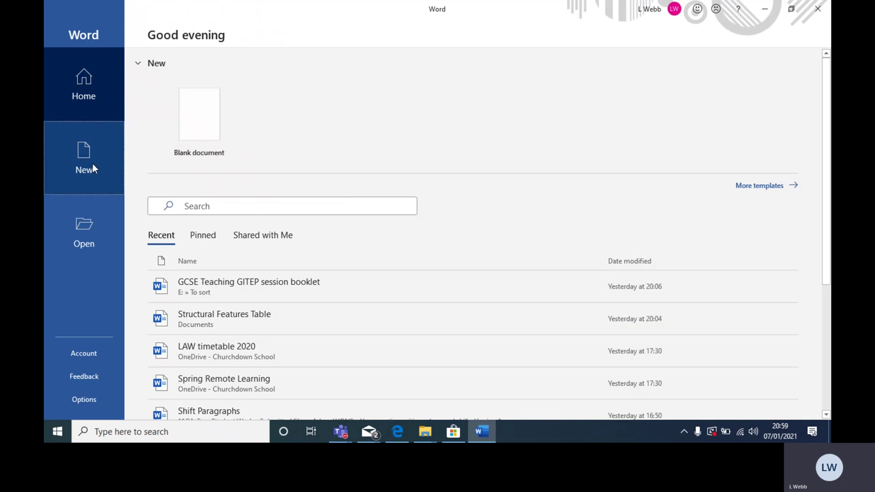
left_click(221, 157)
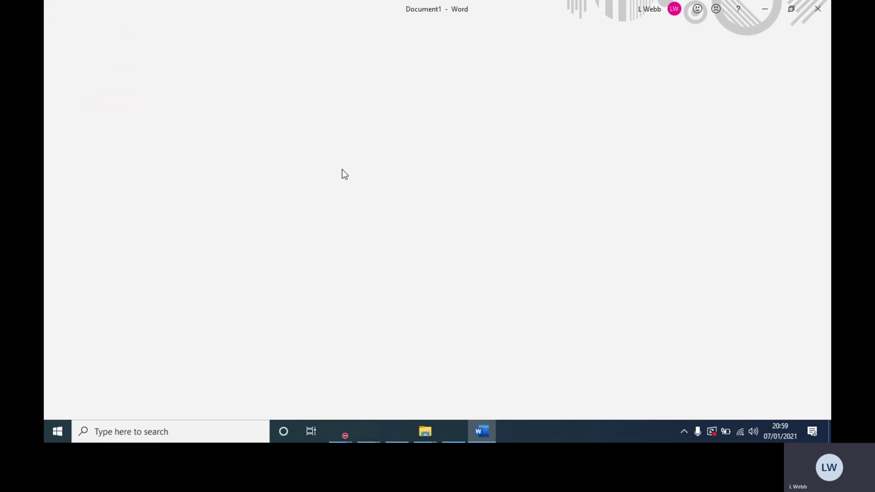
type("How is S")
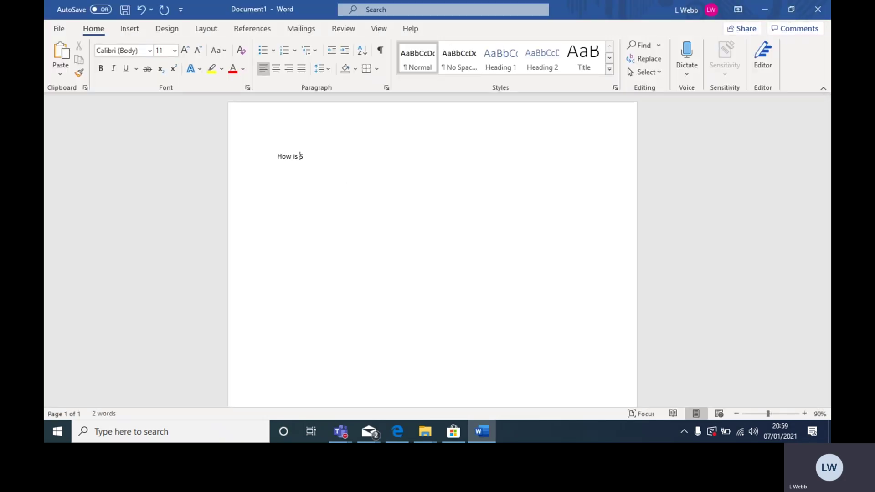
type("crooge presented in stave 1?")
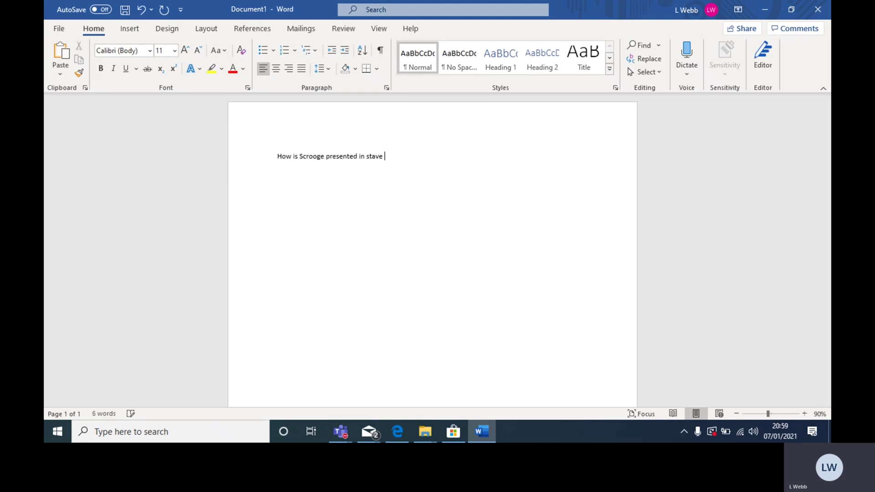
key("Return")
key("Return")
type("What is the")
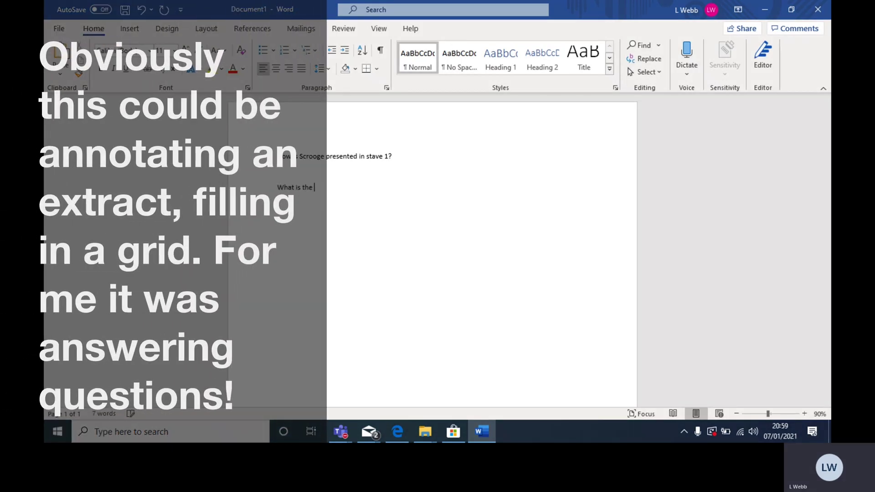